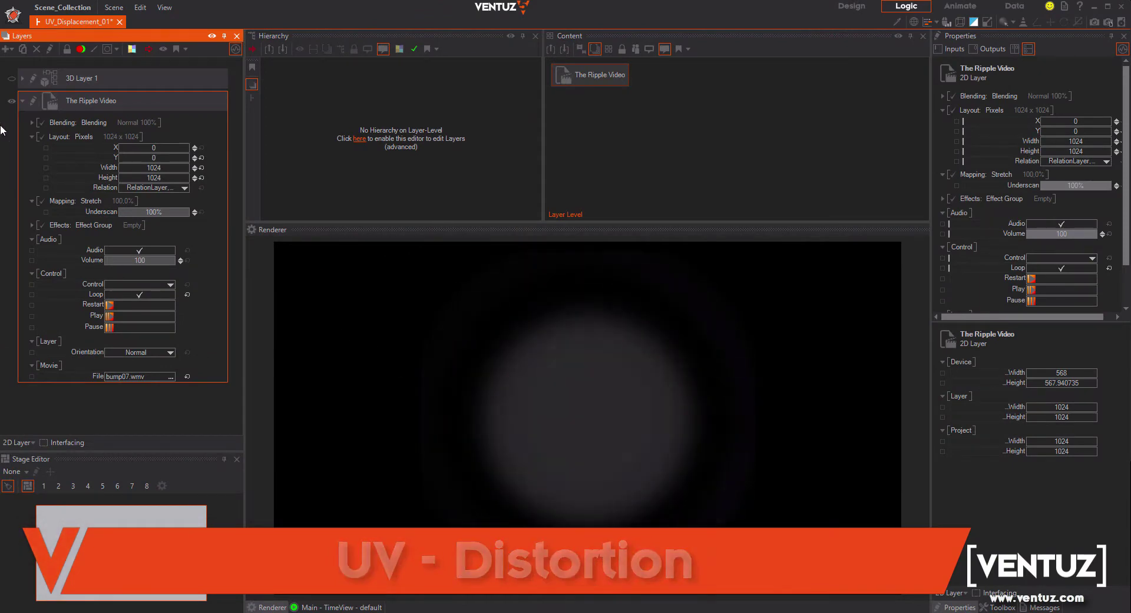
# Hide The Ripple Video layer, reveal 3D Layer 1, and select its Material node.
pyautogui.click(11, 100)
pyautogui.click(10, 79)
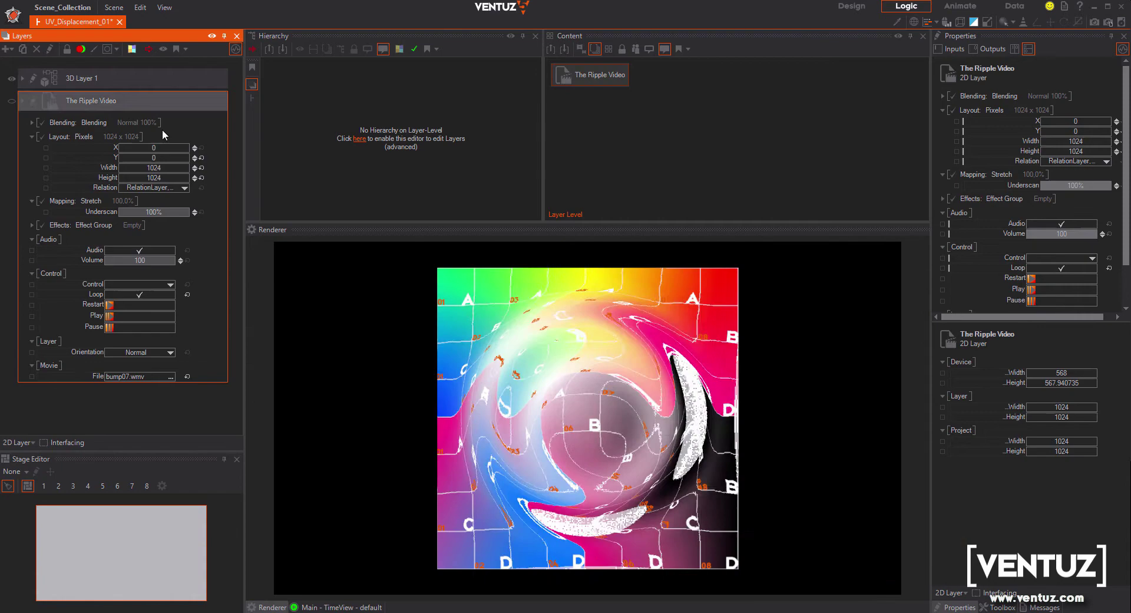
pyautogui.click(32, 83)
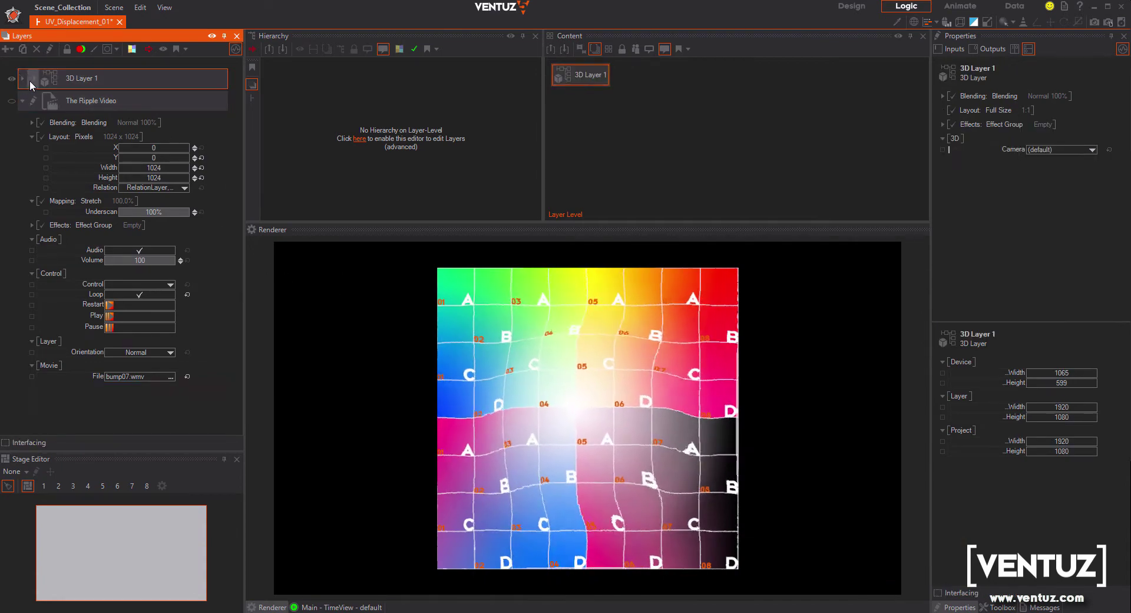
pyautogui.click(32, 79)
pyautogui.click(336, 74)
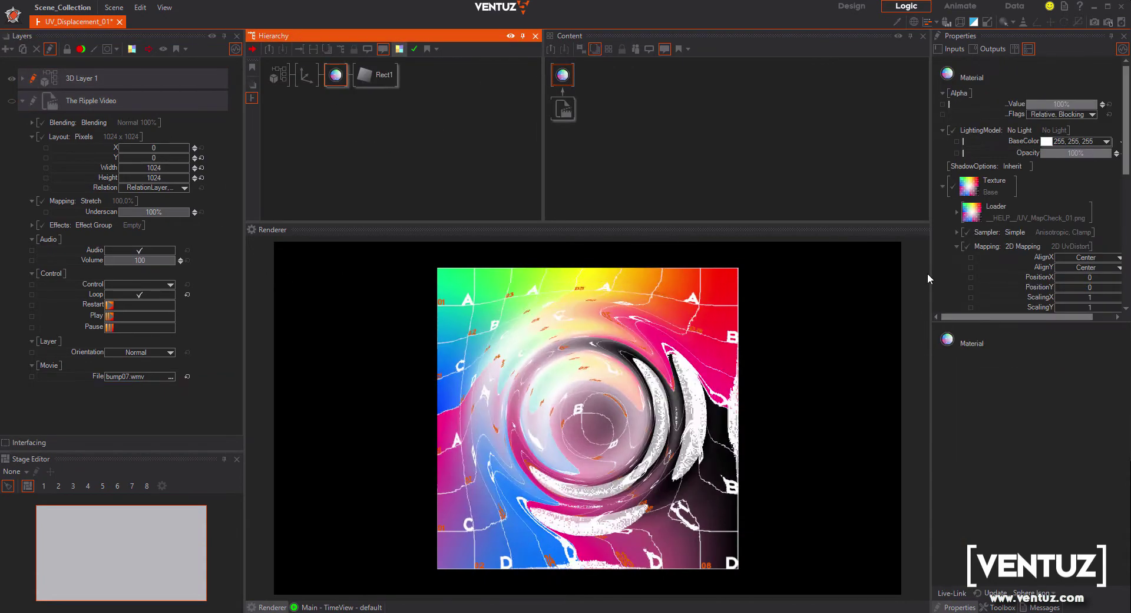
# Reduce the Material's two UV Distort Amounts to 4.8% and 16.6%.
pyautogui.moveTo(930, 274); pyautogui.dragTo(846, 271)
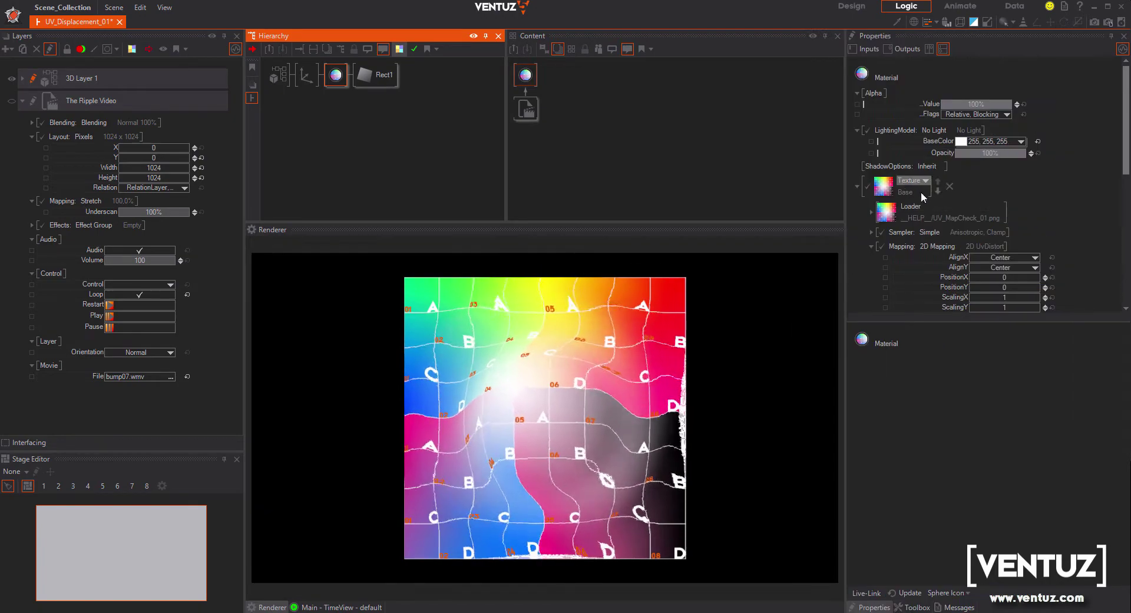
pyautogui.scroll(-5, 937, 230)
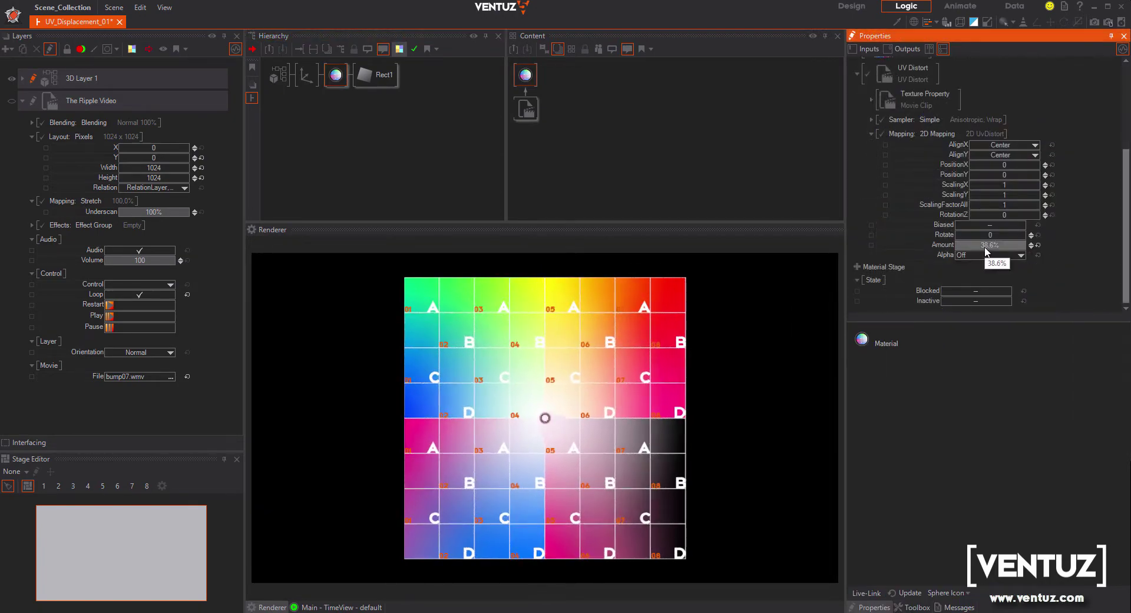
pyautogui.moveTo(986, 248); pyautogui.dragTo(1010, 243)
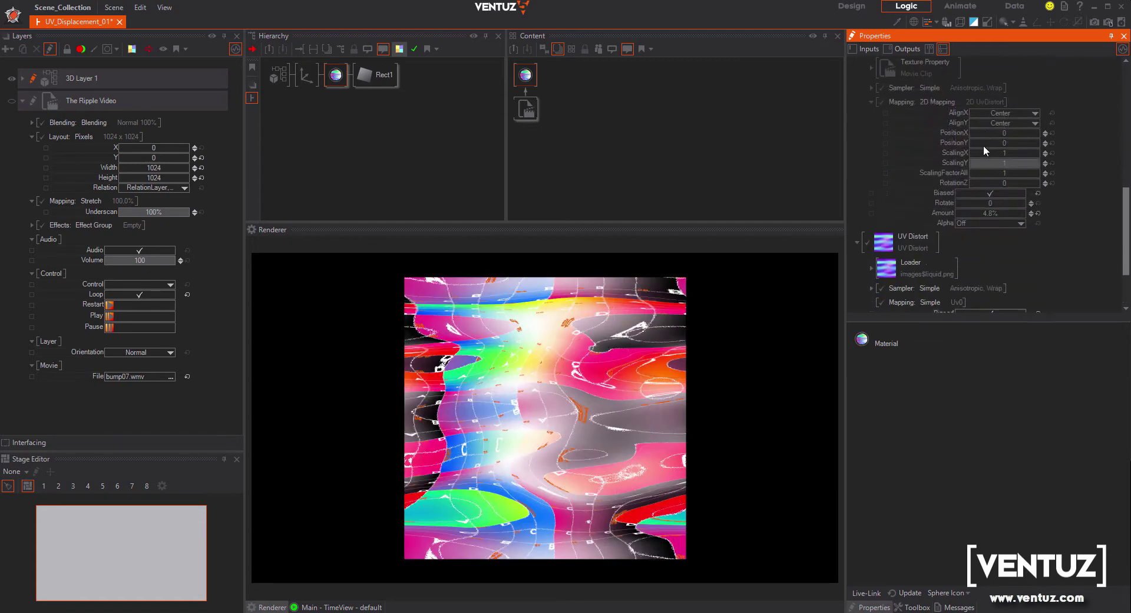
pyautogui.scroll(-3, 985, 250)
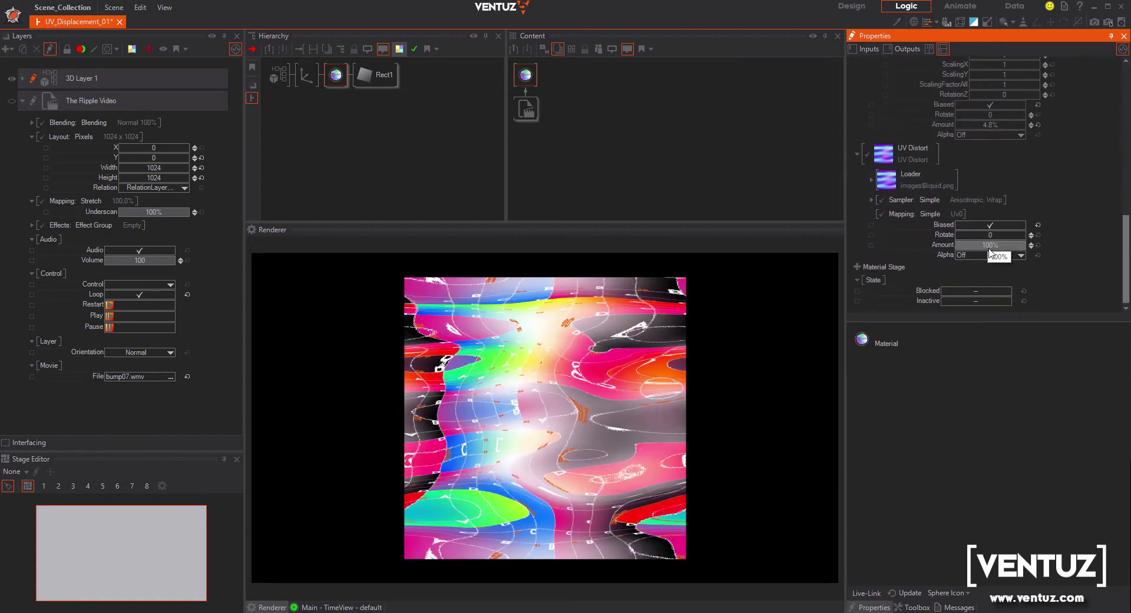
pyautogui.moveTo(990, 250)
pyautogui.mouseDown()
pyautogui.moveTo(957, 252)
pyautogui.moveTo(985, 248)
pyautogui.mouseUp()
pyautogui.moveTo(883, 166)
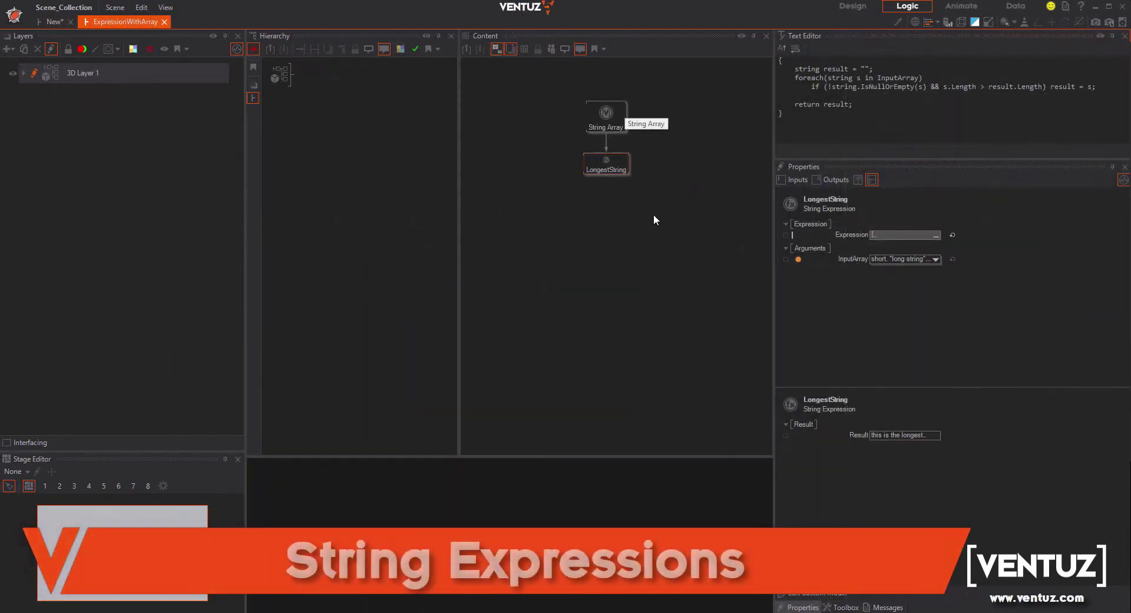
# Select the LongestString expression node and open its custom model to view the C# code.
pyautogui.click(598, 170)
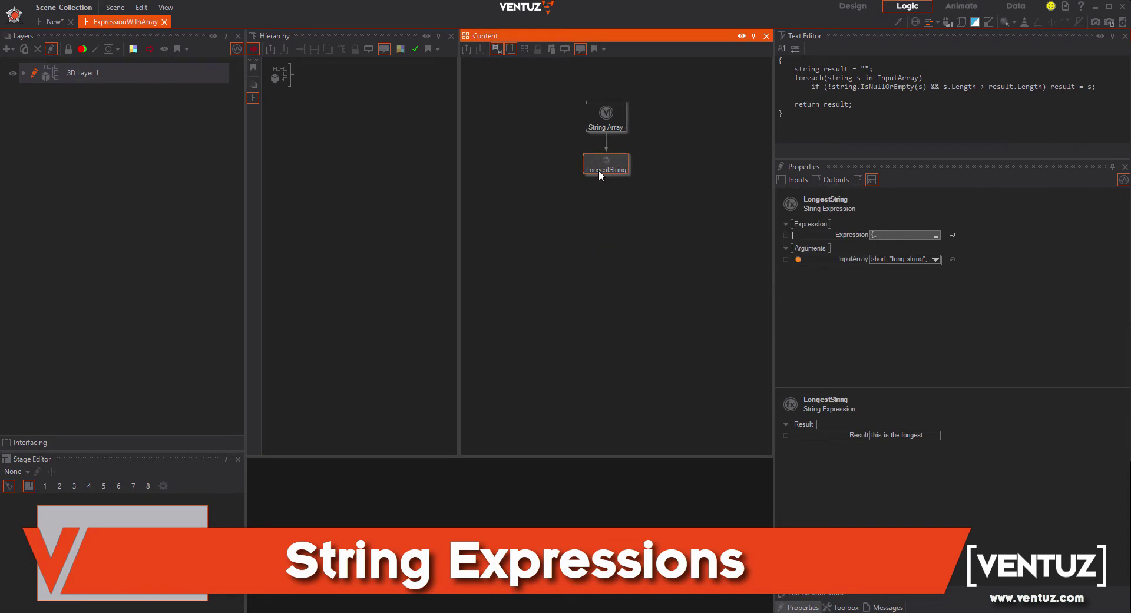
pyautogui.click(813, 593)
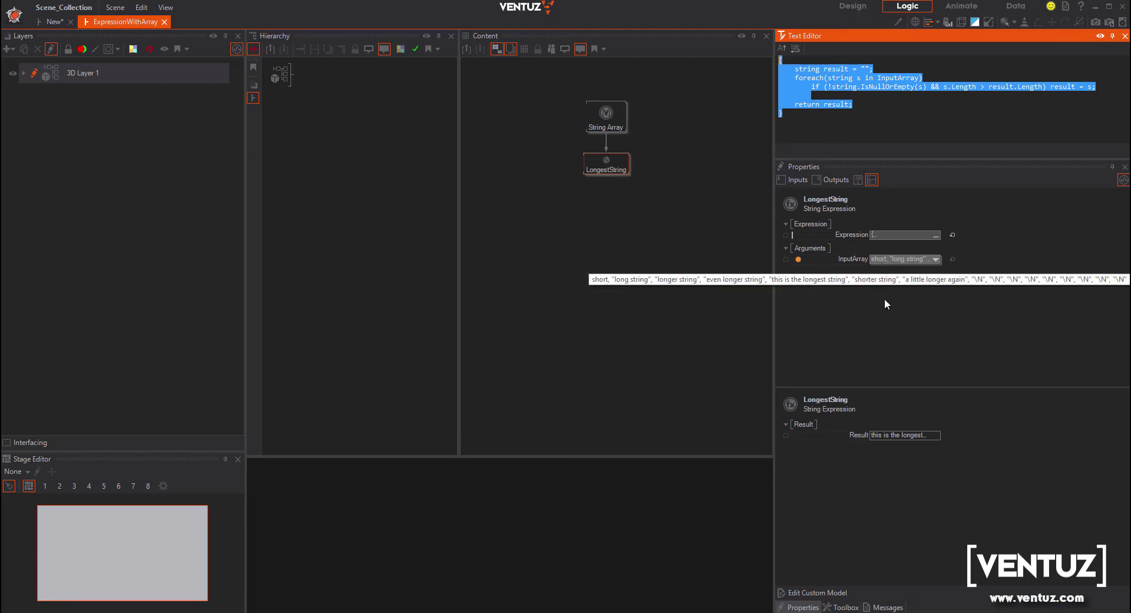
# Place a Boolean Expression node found by searching 'bool', then check its A!=0 expression and D argument.
pyautogui.click(631, 271)
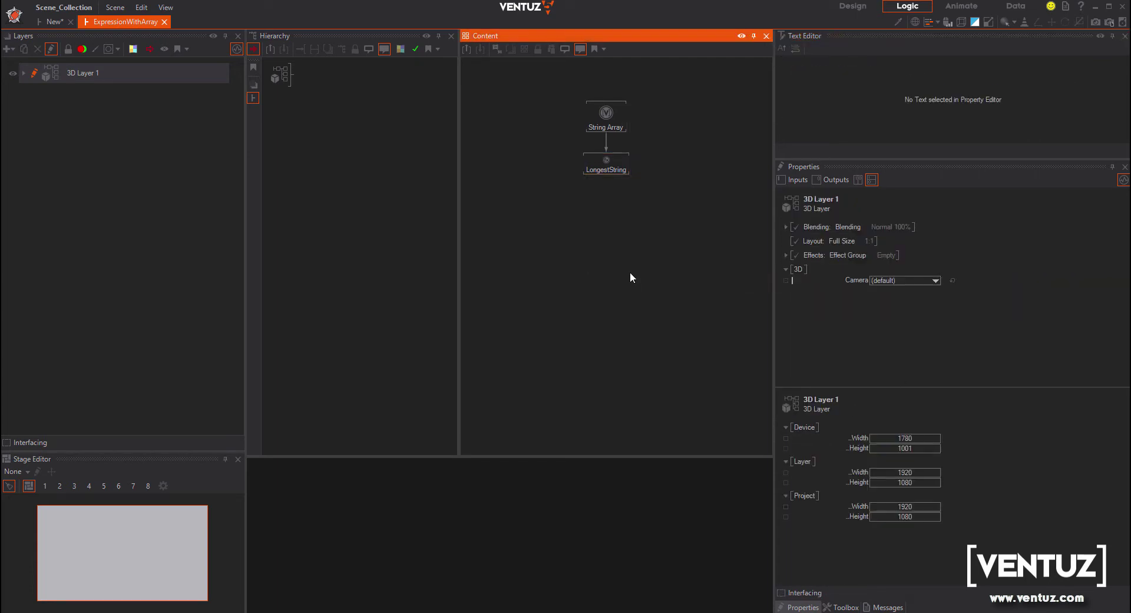
pyautogui.doubleClick(631, 271)
pyautogui.write('bool')
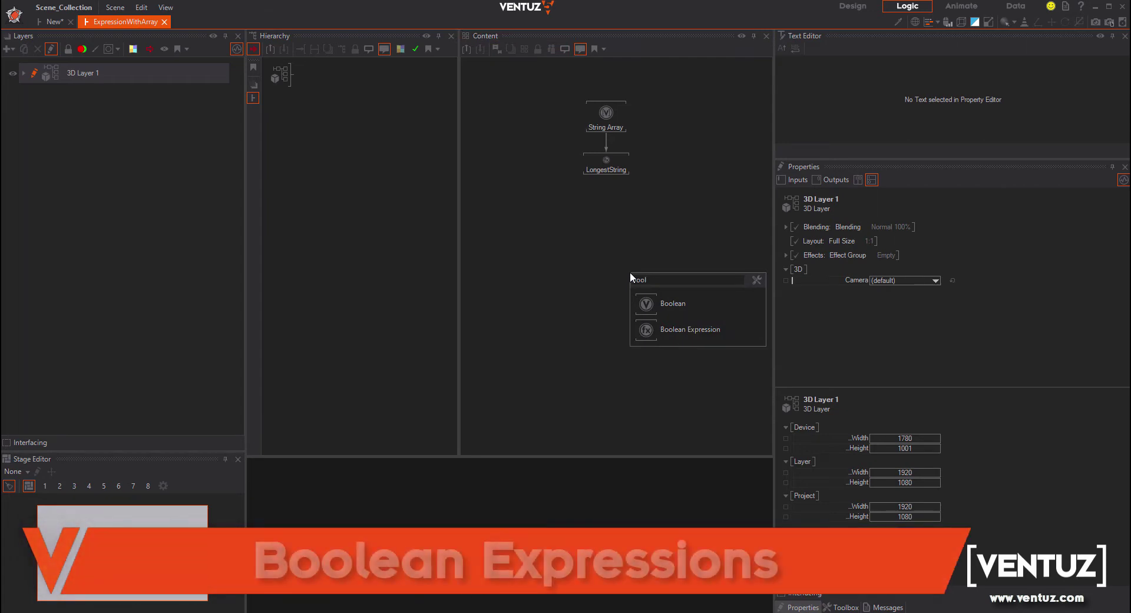
pyautogui.click(646, 331)
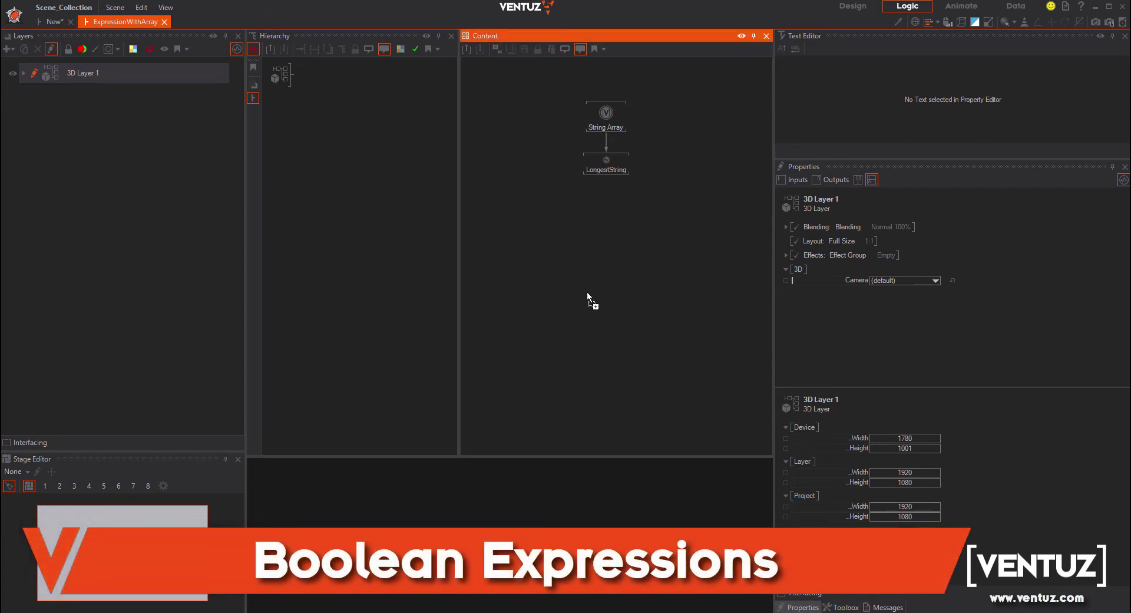
pyautogui.click(555, 236)
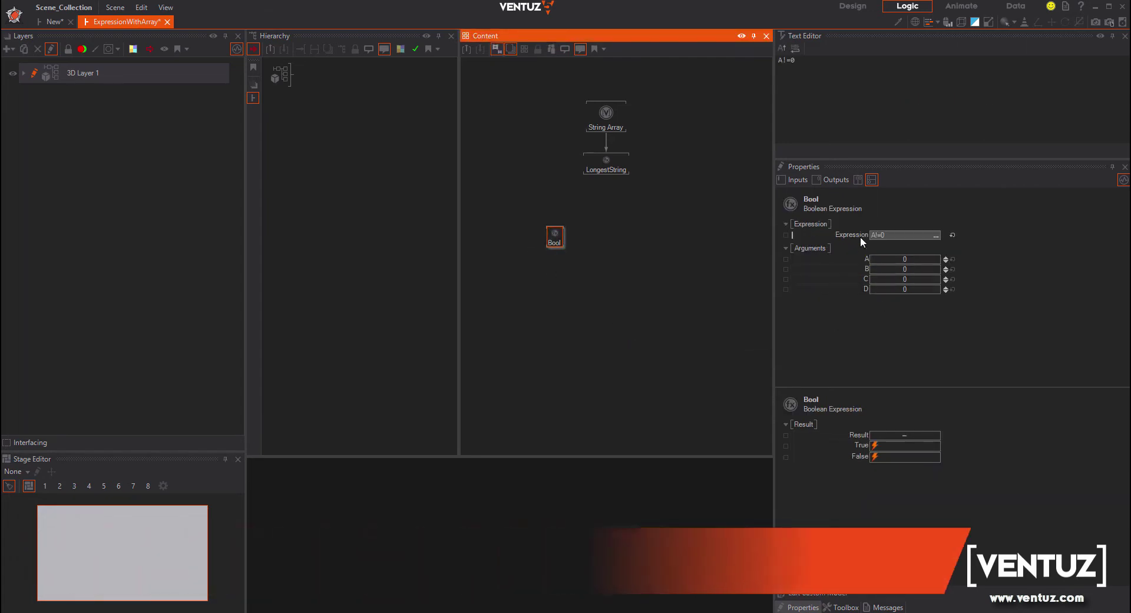
pyautogui.click(878, 235)
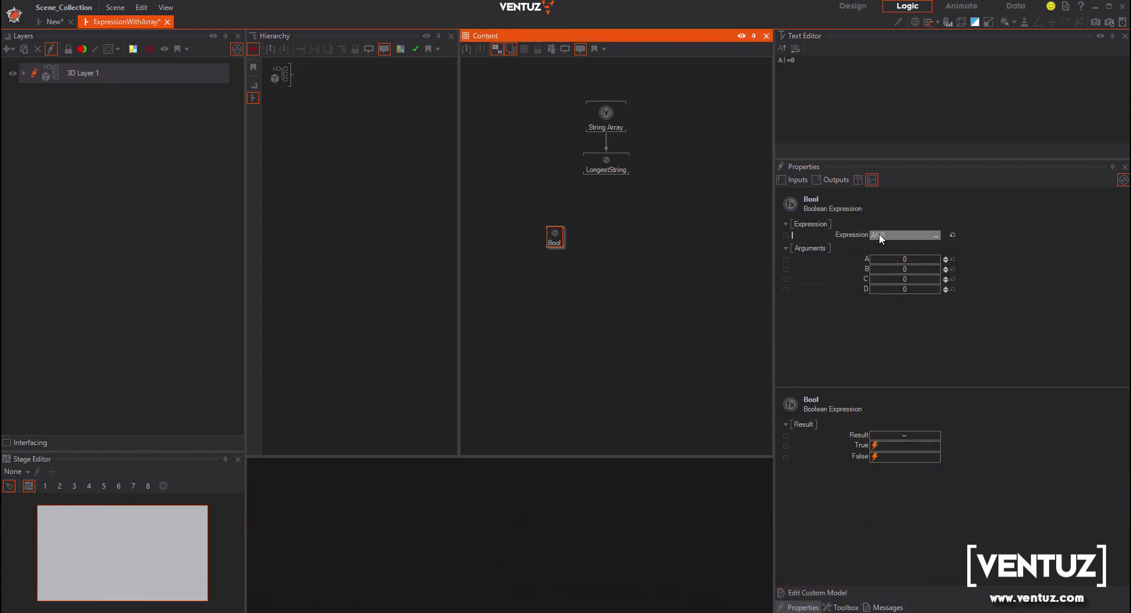
pyautogui.click(884, 290)
pyautogui.moveTo(885, 292); pyautogui.dragTo(874, 291)
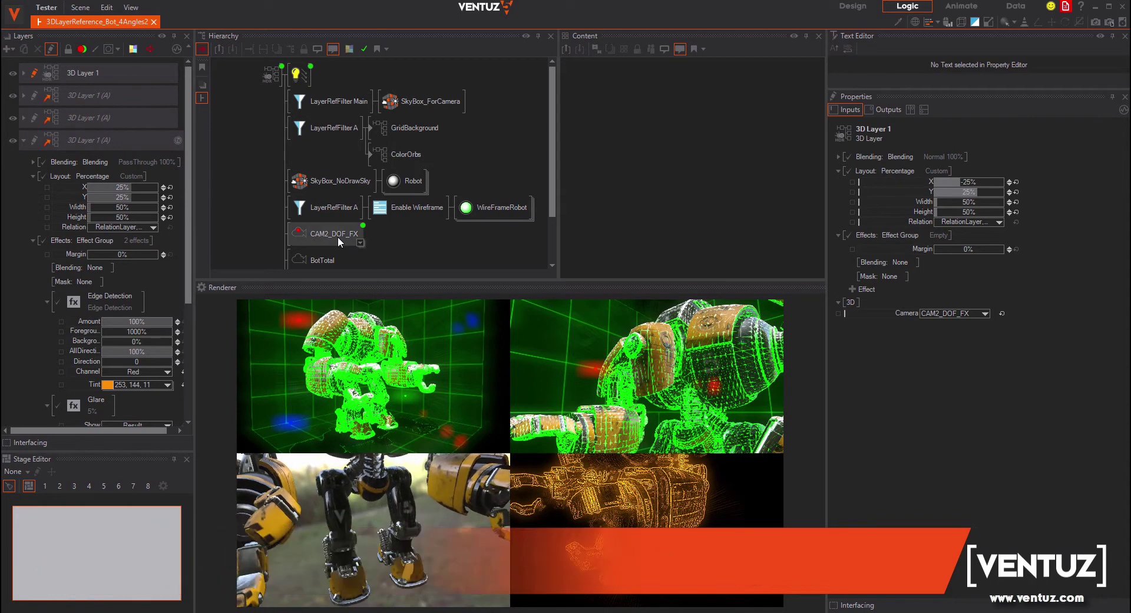
# Rotate the second LayerRefFilter A node's robot axis to 4 on X.
pyautogui.scroll(-2, 339, 177)
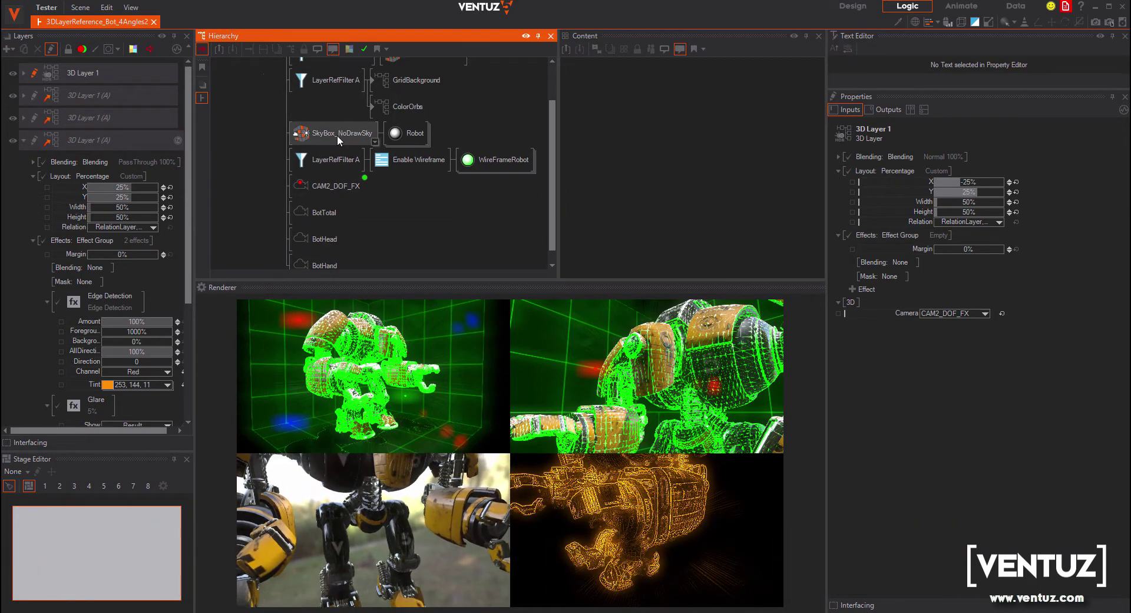
pyautogui.scroll(2, 405, 168)
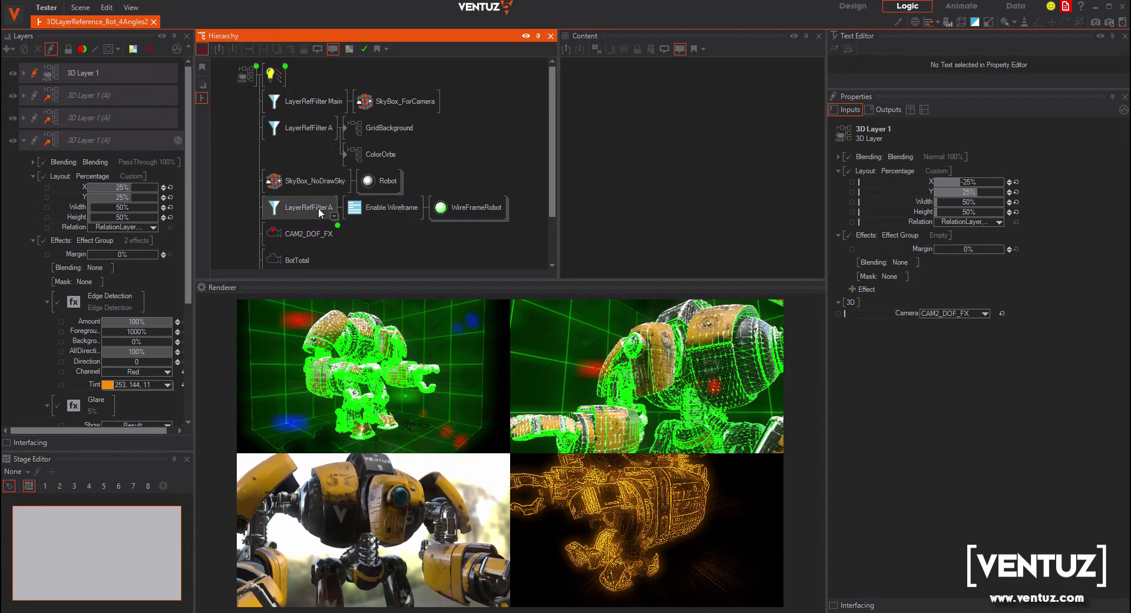
pyautogui.click(318, 207)
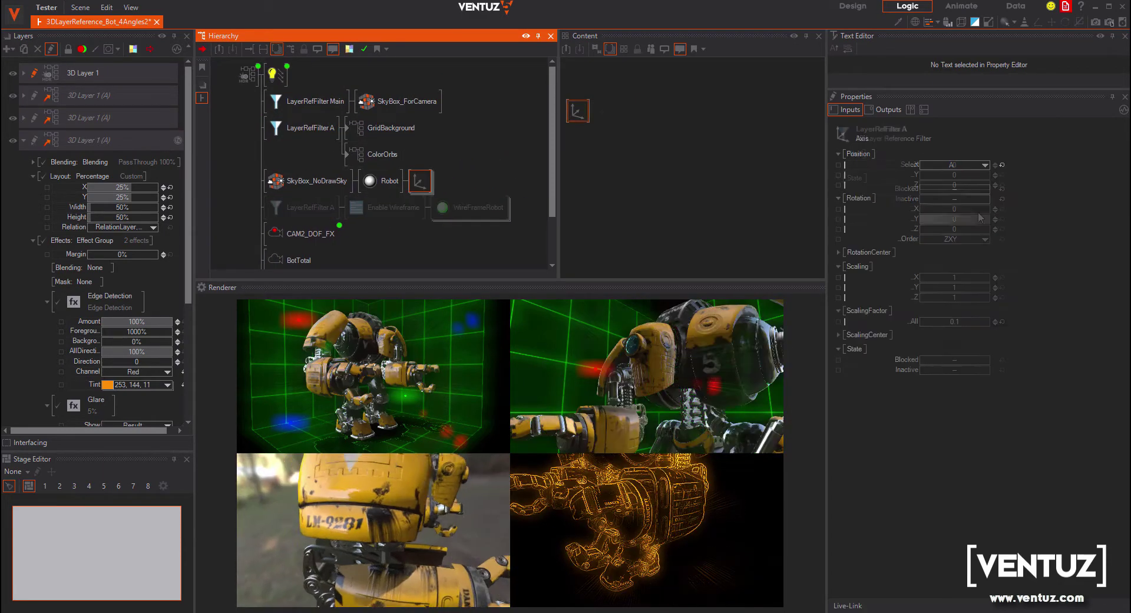
pyautogui.moveTo(979, 210); pyautogui.dragTo(974, 212)
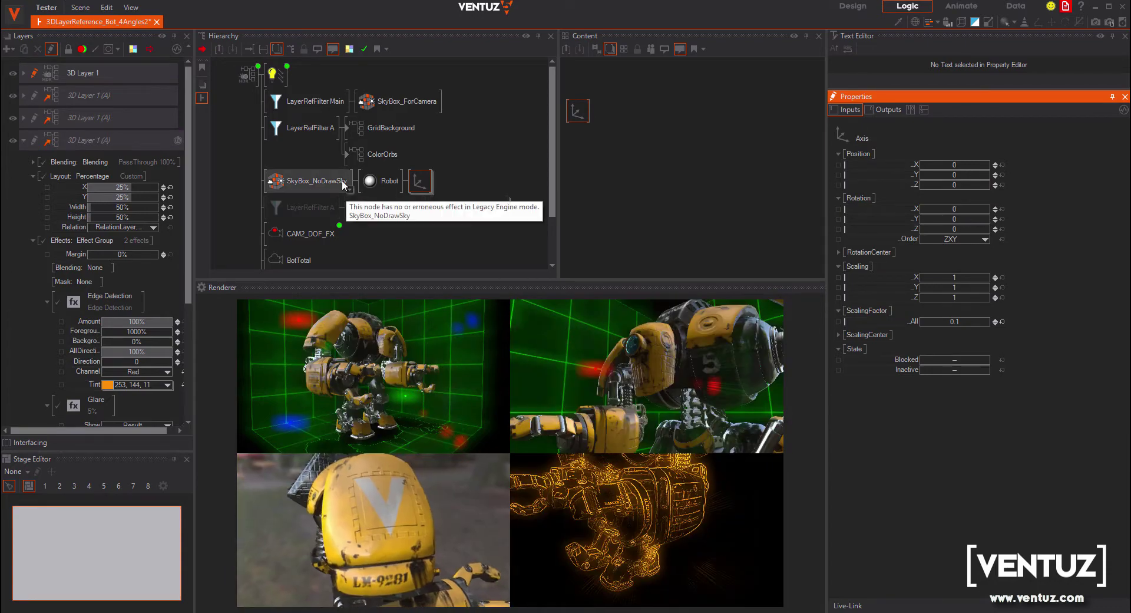
# Set the BotTotal camera's pan to -64.076, then select the BotHead camera.
pyautogui.scroll(-2, 348, 196)
pyautogui.click(311, 170)
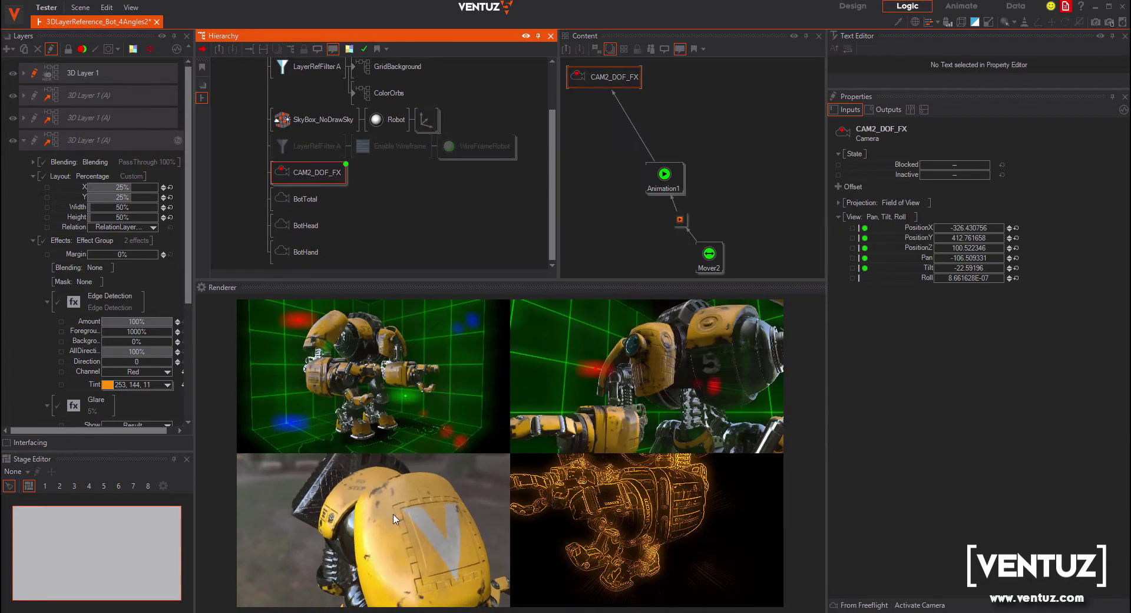
pyautogui.click(297, 203)
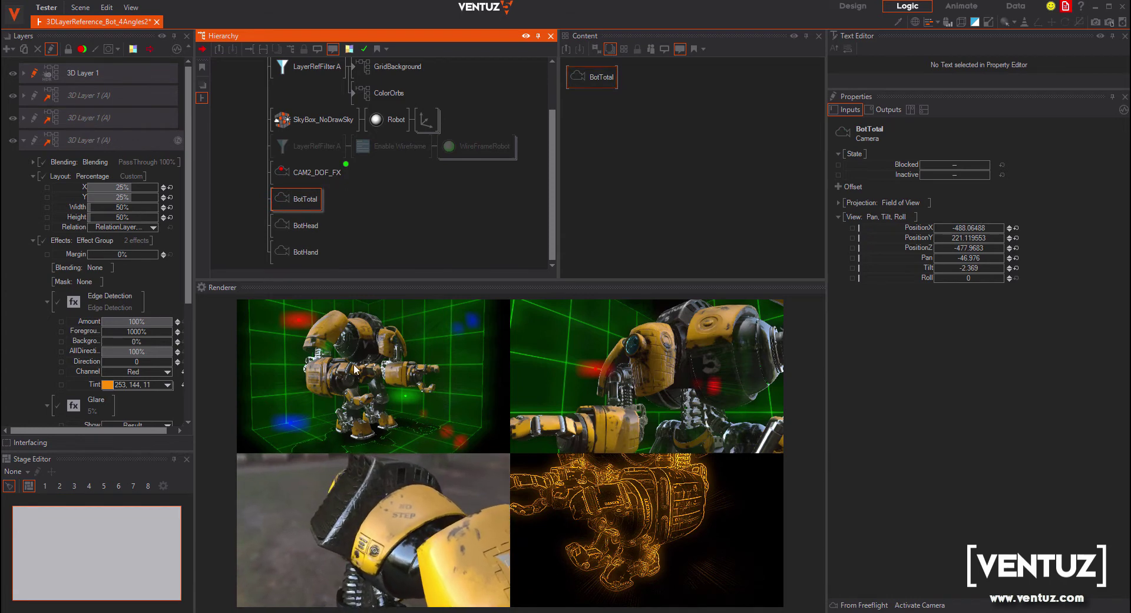
pyautogui.moveTo(958, 257); pyautogui.dragTo(994, 276)
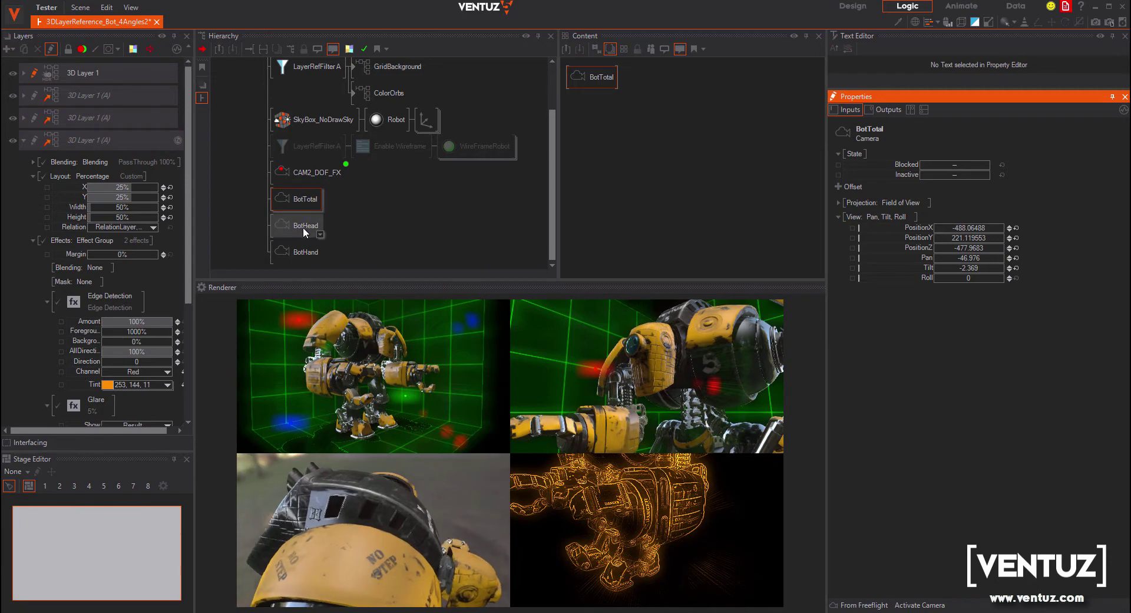
pyautogui.click(303, 227)
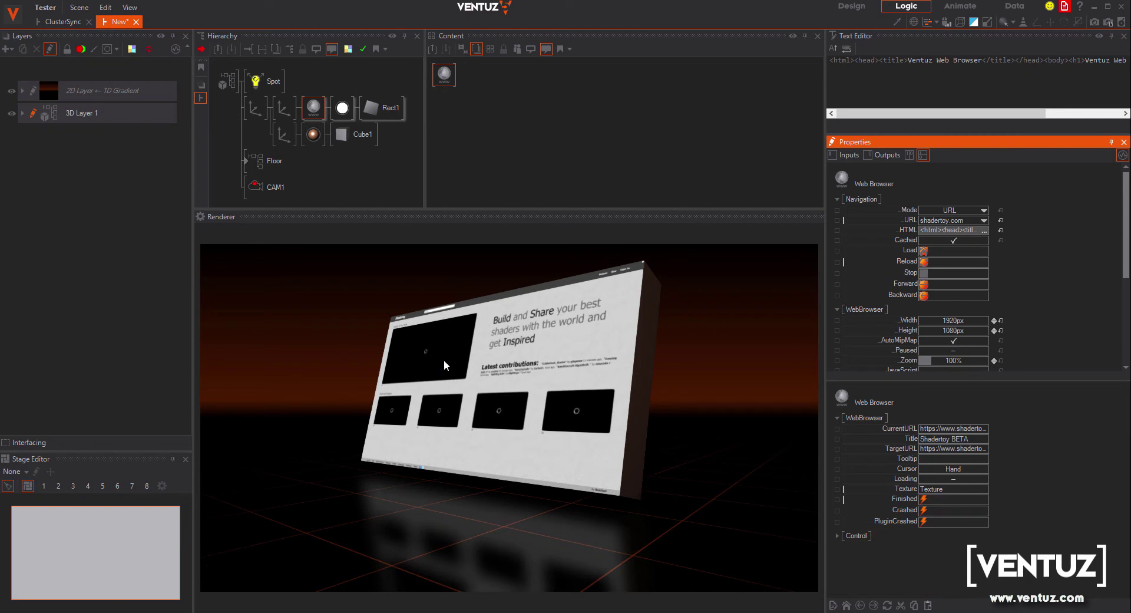
# Play a PLAYER vs CPU Tron match using the arrow keys, then expand WebBrowser Settings.
pyautogui.click(494, 403)
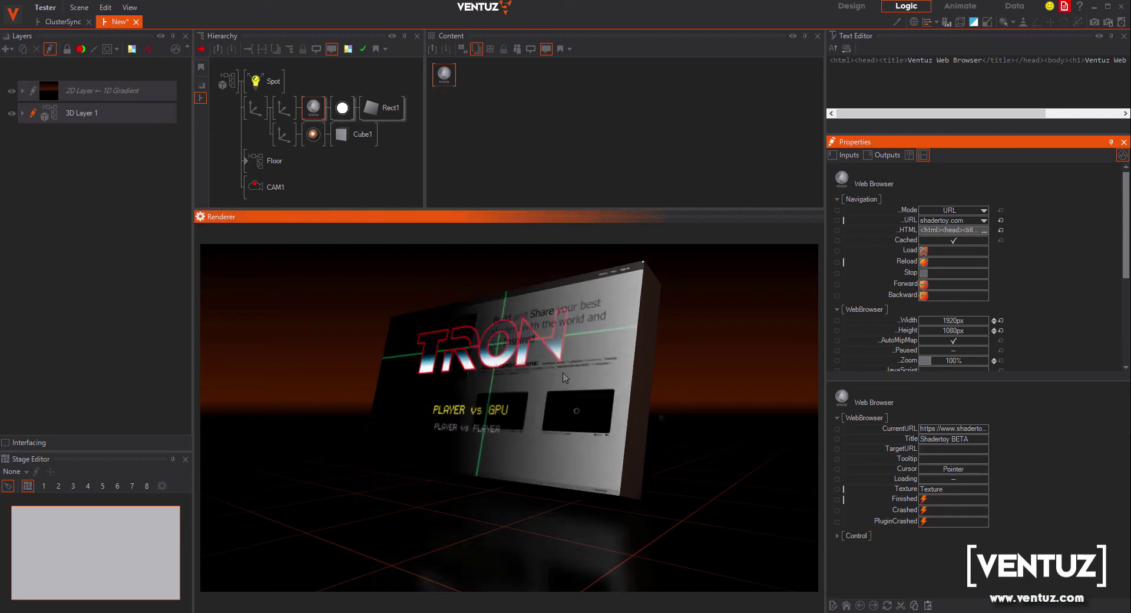
pyautogui.click(490, 406)
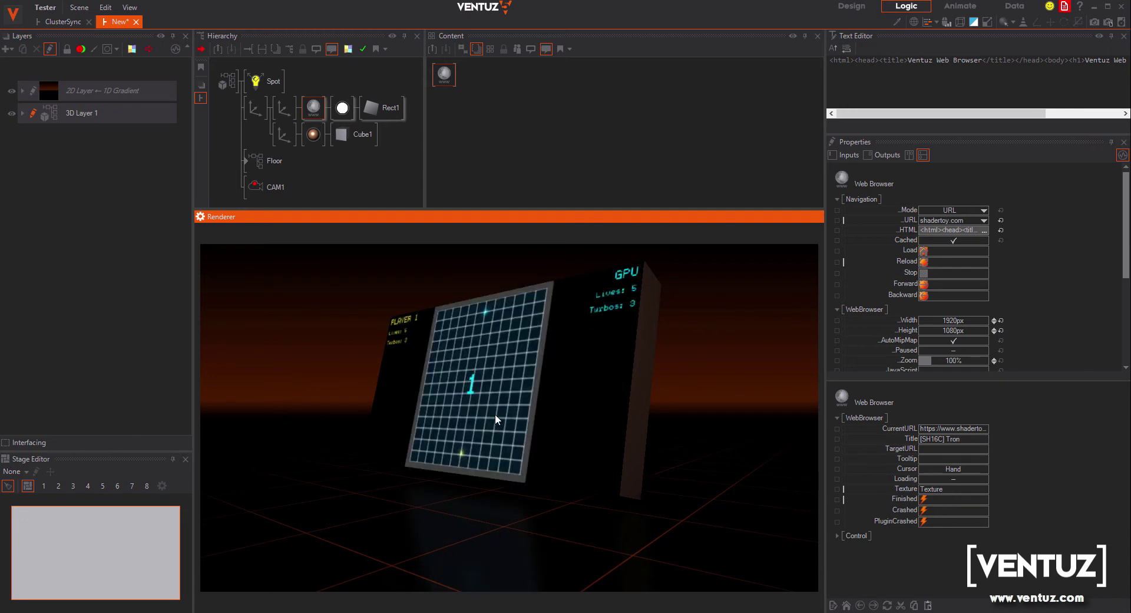
pyautogui.press('Left')
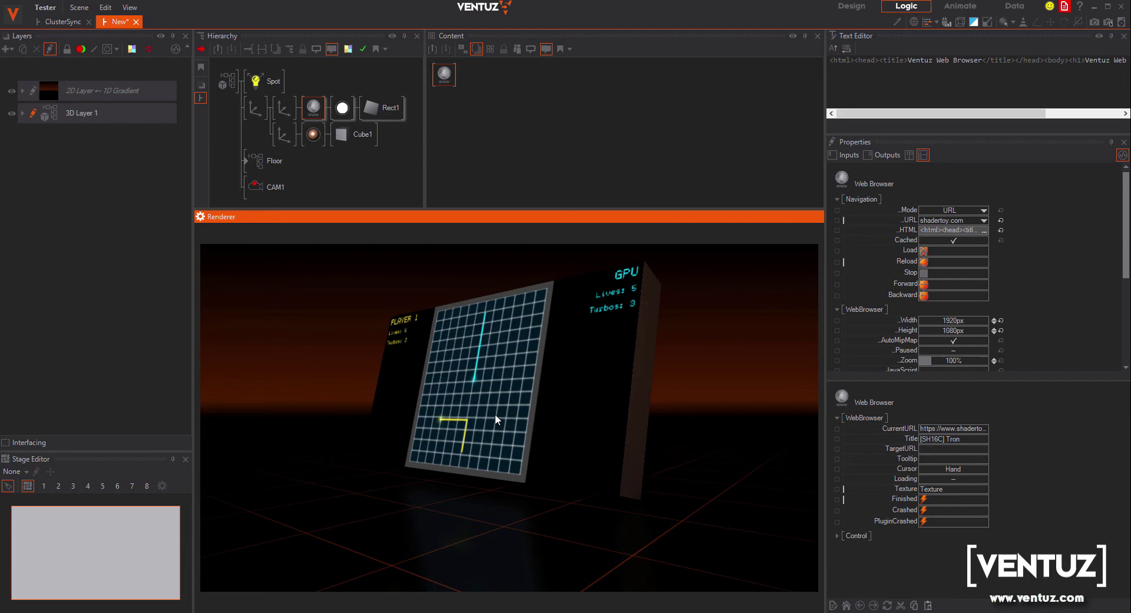
pyautogui.press('Up')
pyautogui.press('Right')
pyautogui.press('Up')
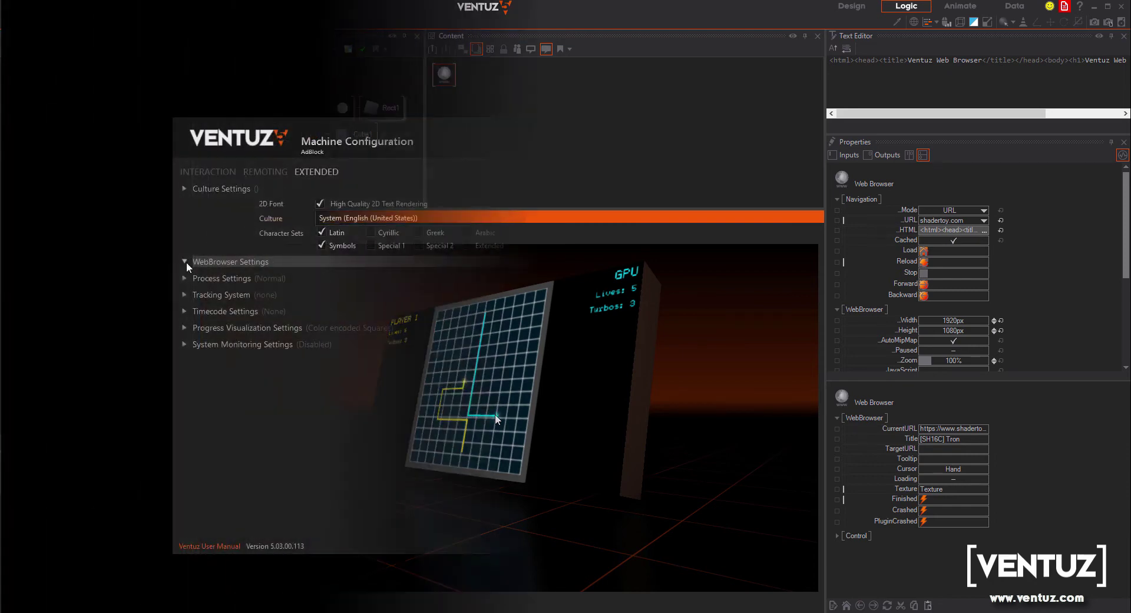
pyautogui.click(186, 262)
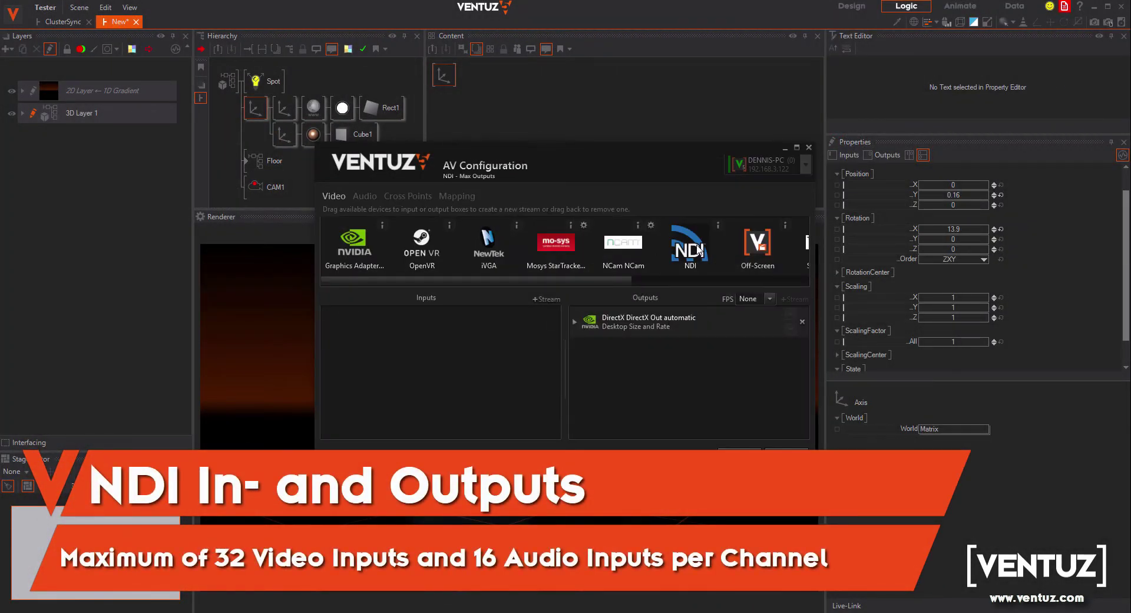
# Add the NDI device as a new input stream and assign it to port In 32.
pyautogui.moveTo(699, 250); pyautogui.dragTo(434, 345)
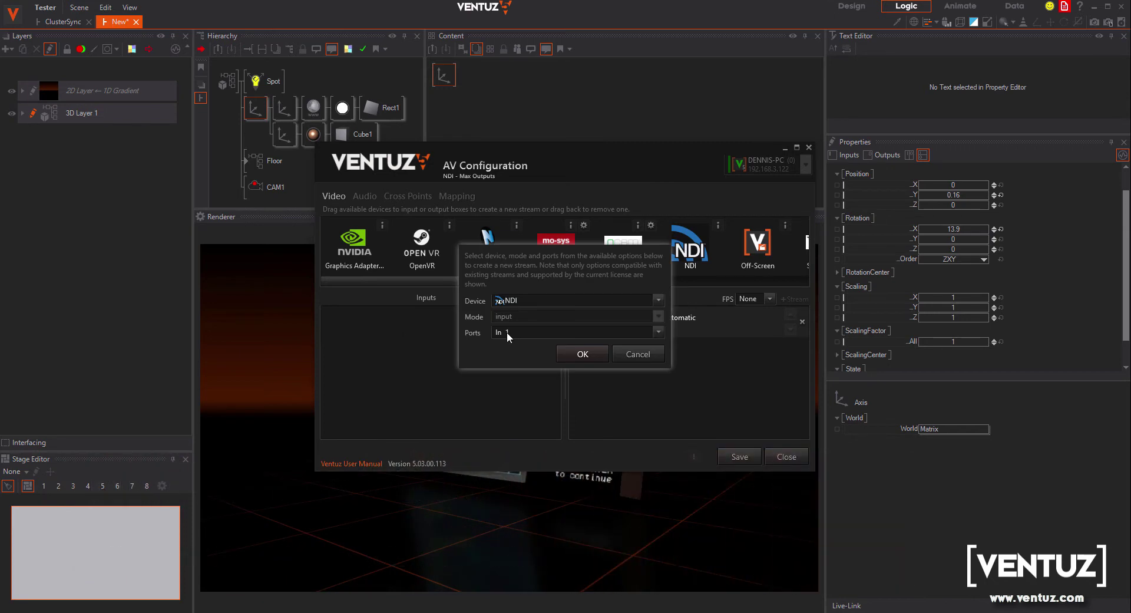
pyautogui.click(507, 331)
pyautogui.scroll(-6, 522, 540)
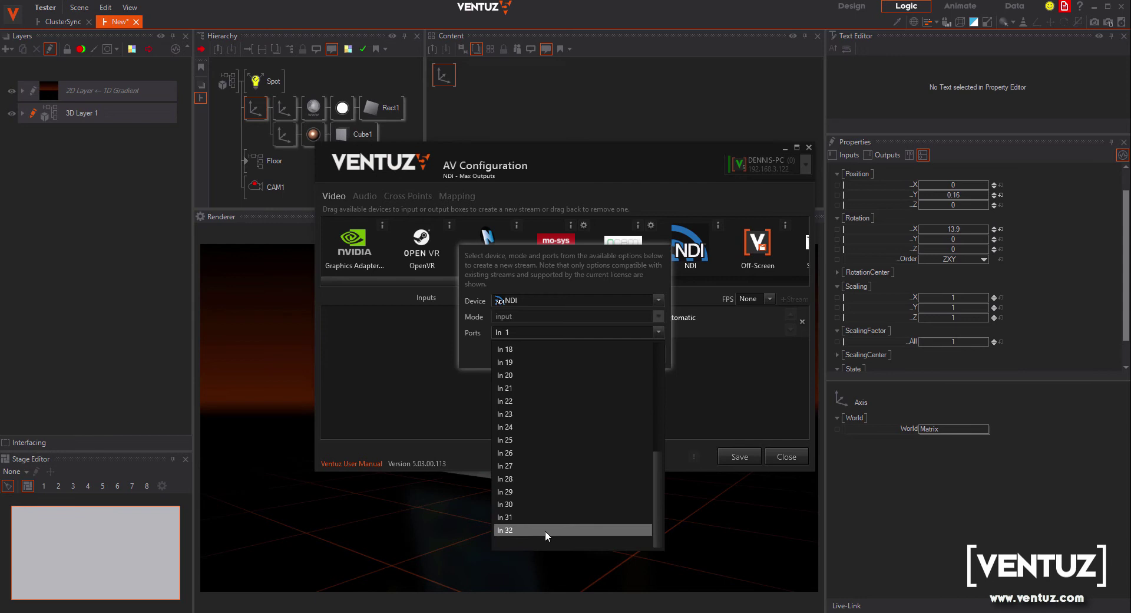
pyautogui.click(541, 530)
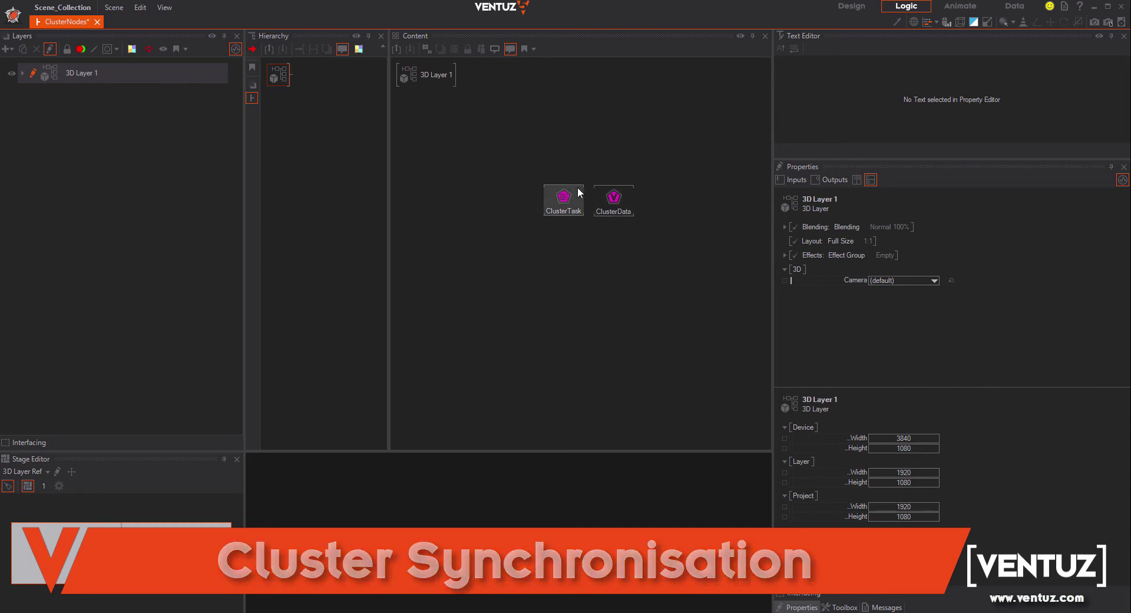
# Select the ClusterTask node and fire its LocalFinished trigger.
pyautogui.click(570, 209)
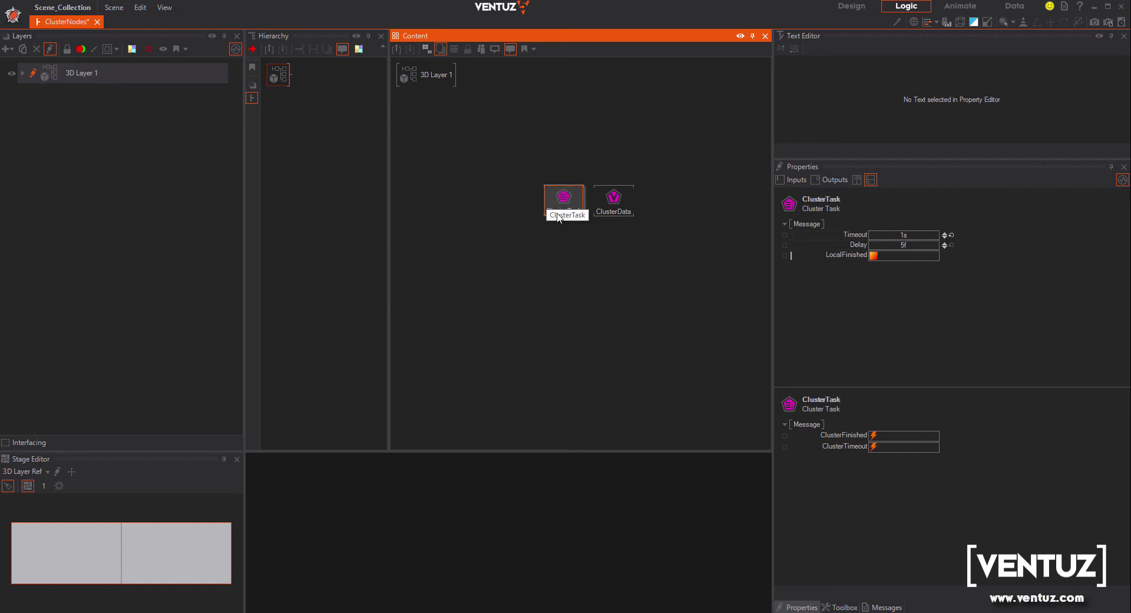
pyautogui.click(875, 255)
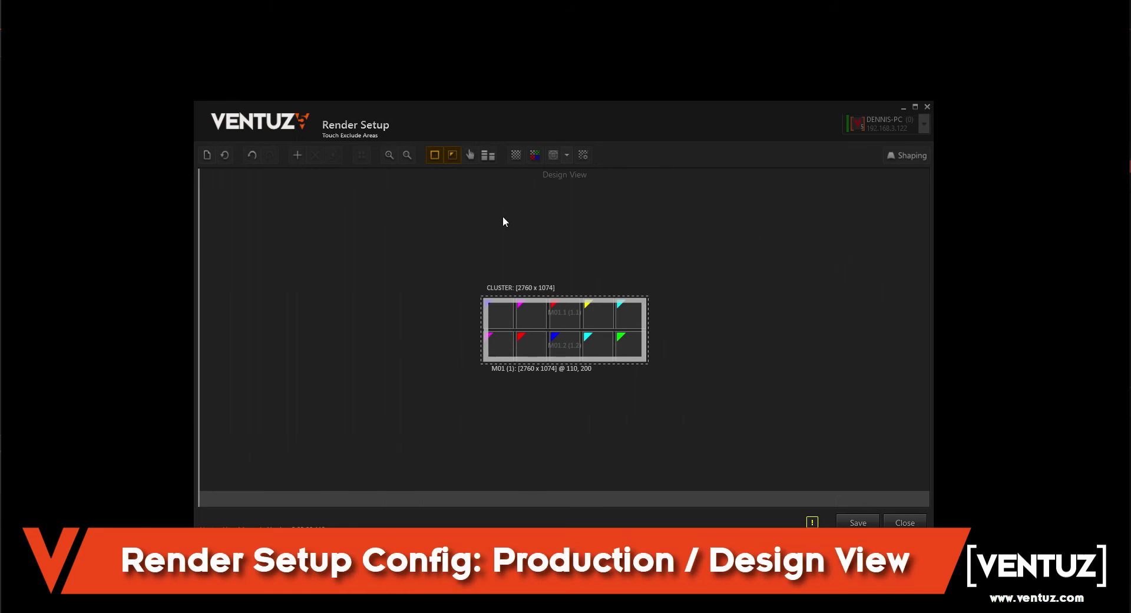
# Turn on Production View and Touch Area, then resize the touch area to span only M01.1 and M01.2.
pyautogui.click(489, 155)
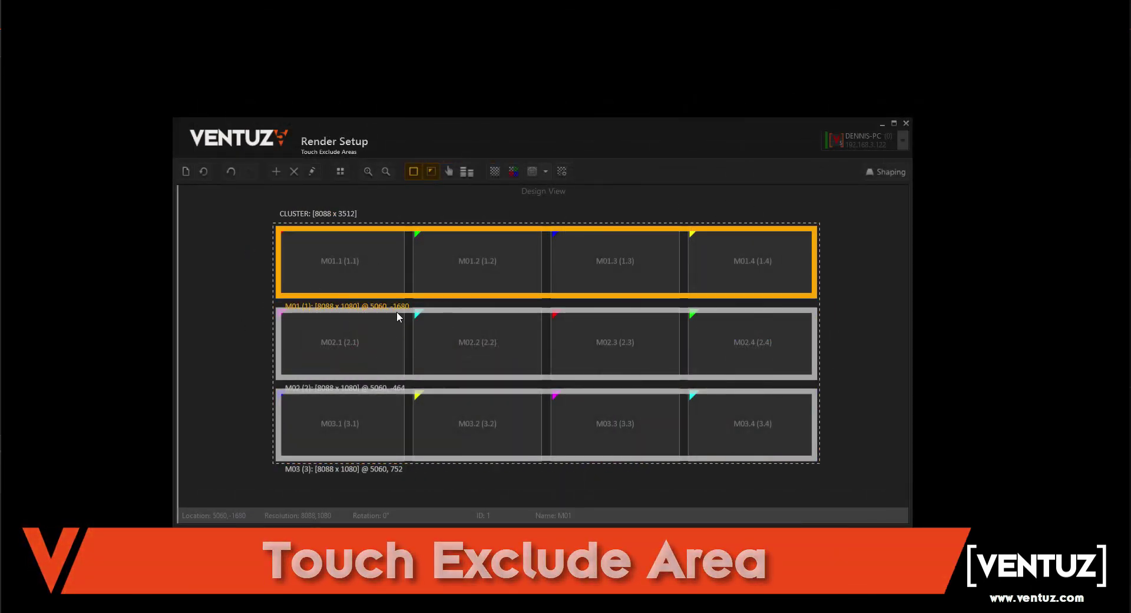
pyautogui.click(411, 401)
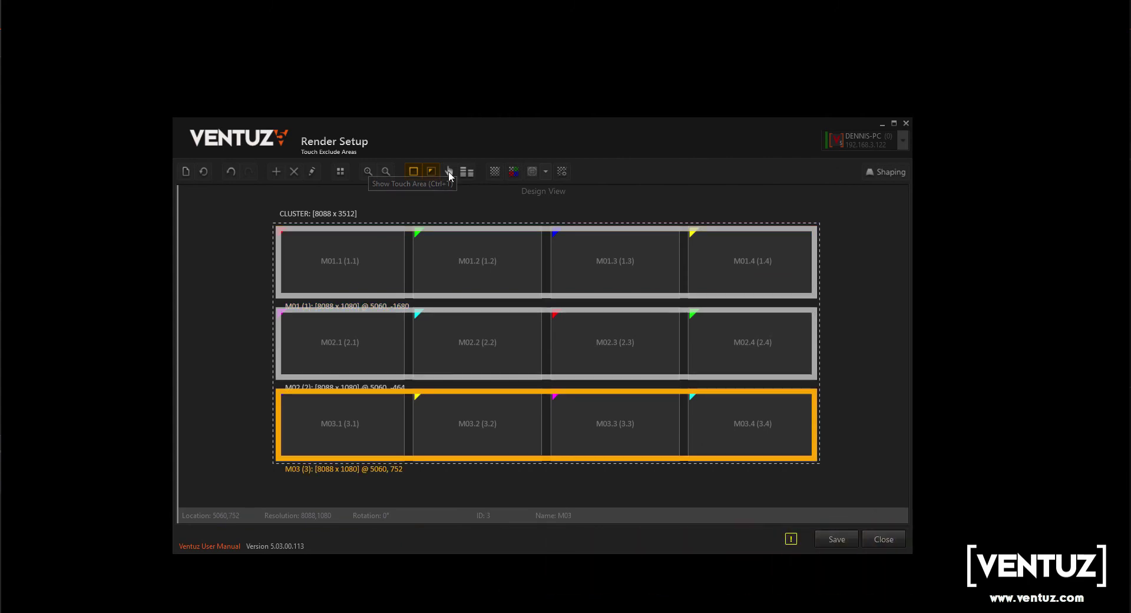
pyautogui.click(447, 172)
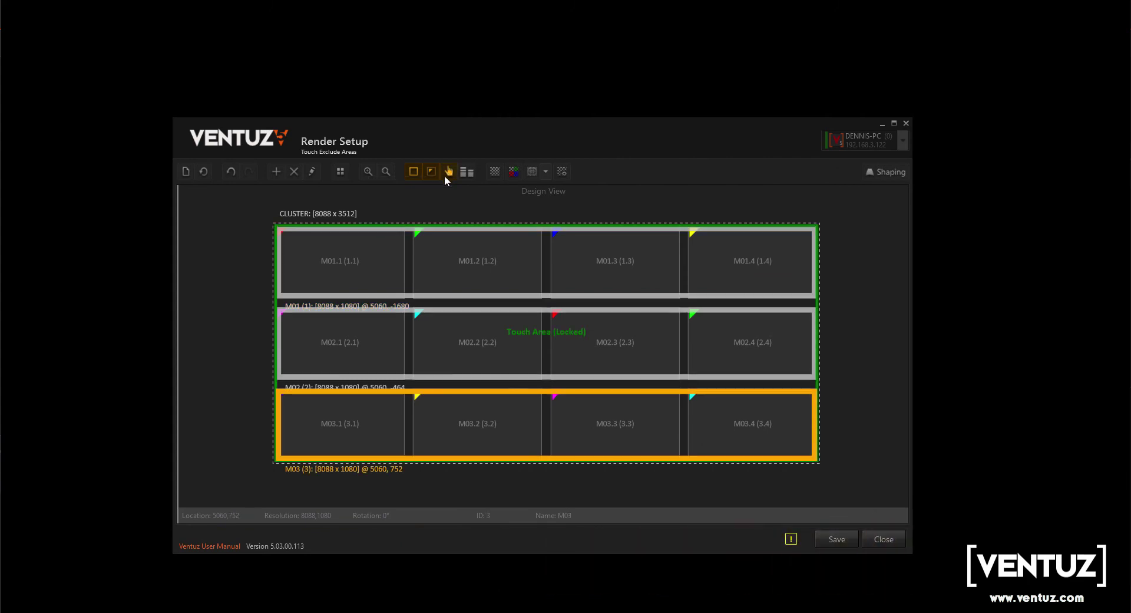
pyautogui.click(878, 377)
pyautogui.click(826, 377)
pyautogui.rightClick(514, 238)
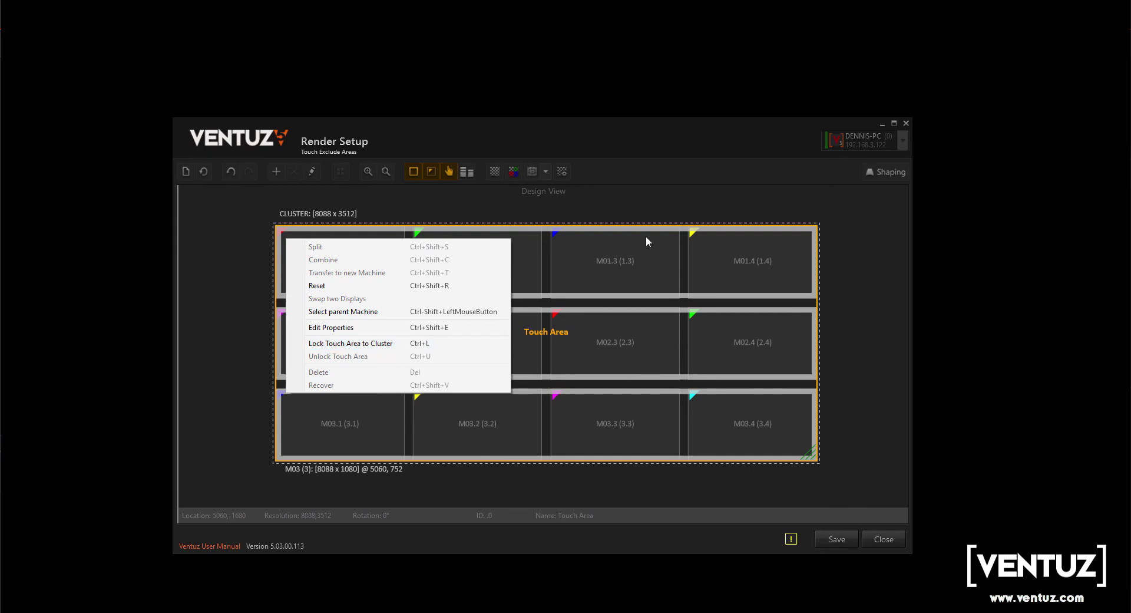
pyautogui.click(647, 210)
pyautogui.moveTo(812, 459); pyautogui.dragTo(514, 337)
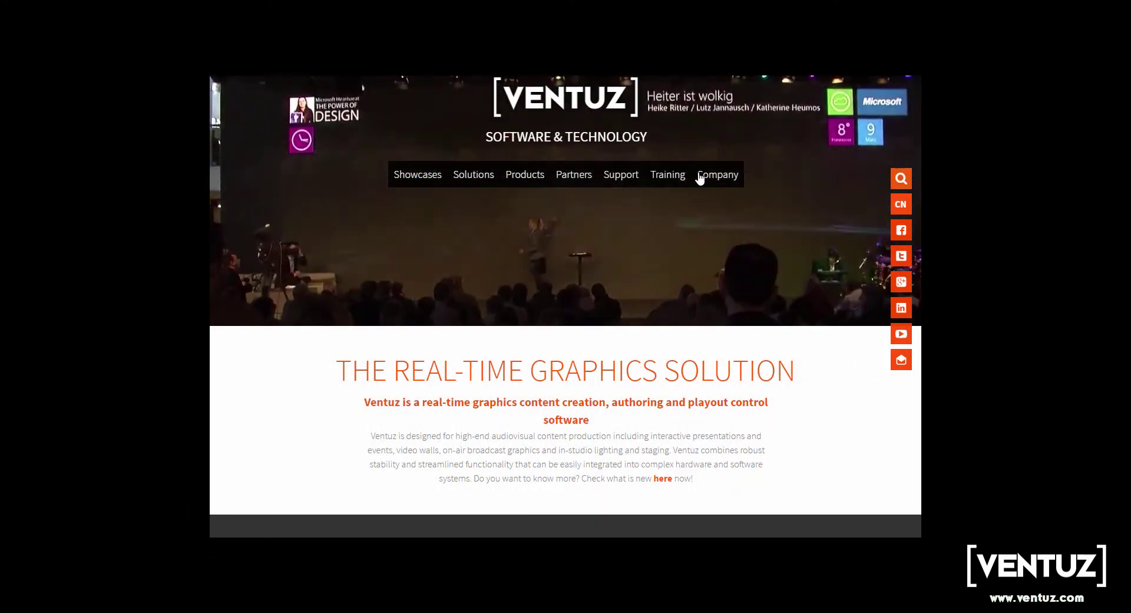
# Go to Support > Downloads on ventuz.com and scroll through the V5.03.00 release notes.
pyautogui.moveTo(659, 183)
pyautogui.moveTo(621, 174)
pyautogui.click(616, 202)
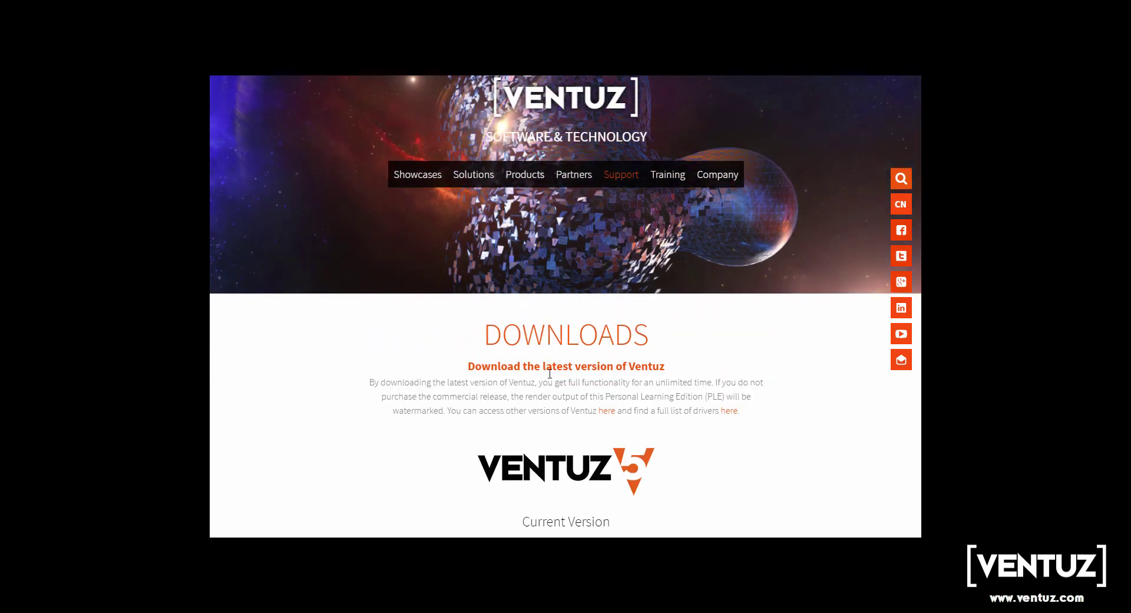
pyautogui.scroll(-5, 552, 380)
pyautogui.scroll(-1, 553, 380)
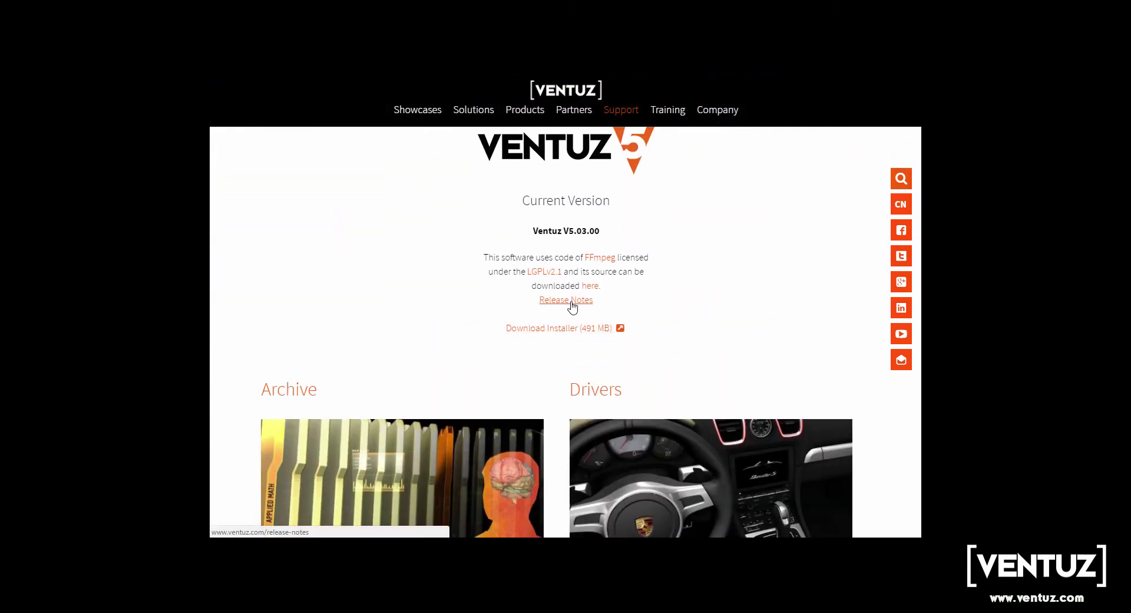
pyautogui.scroll(-4, 536, 311)
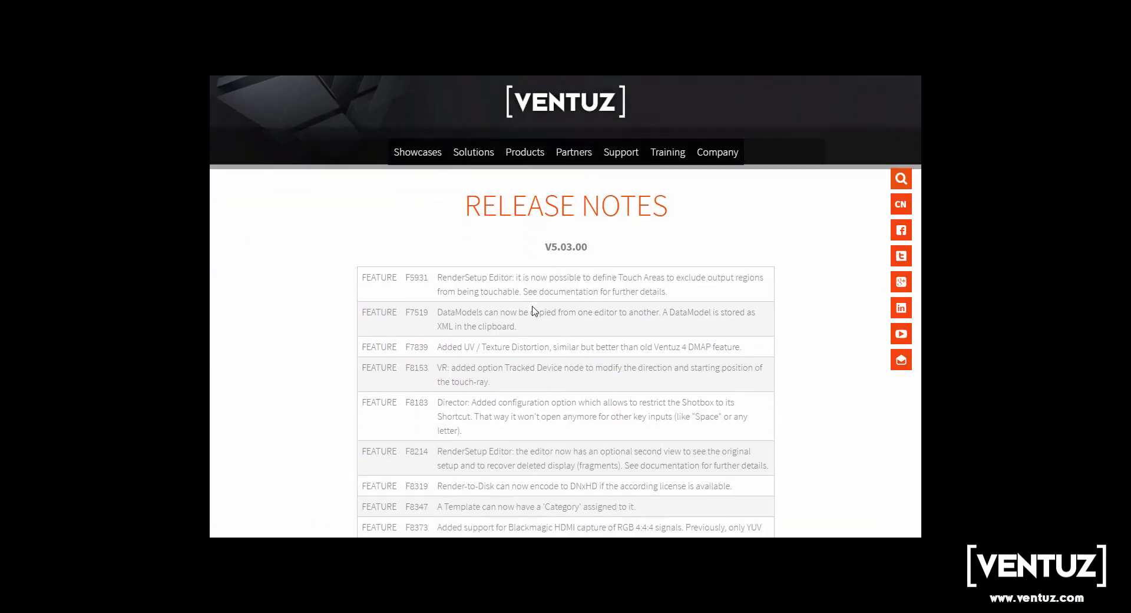
pyautogui.scroll(-10, 534, 311)
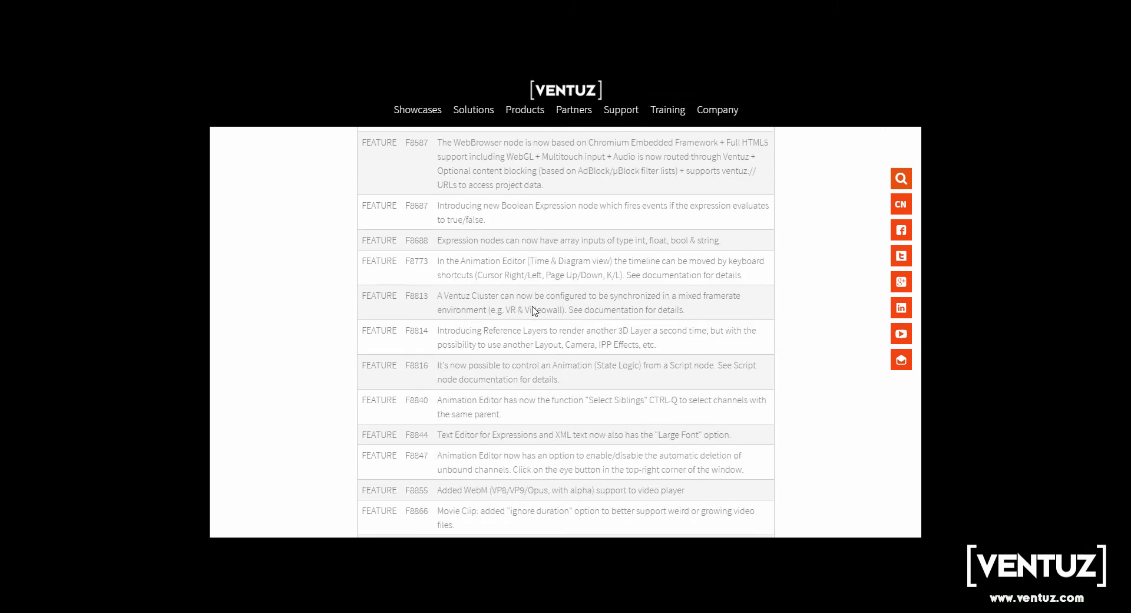